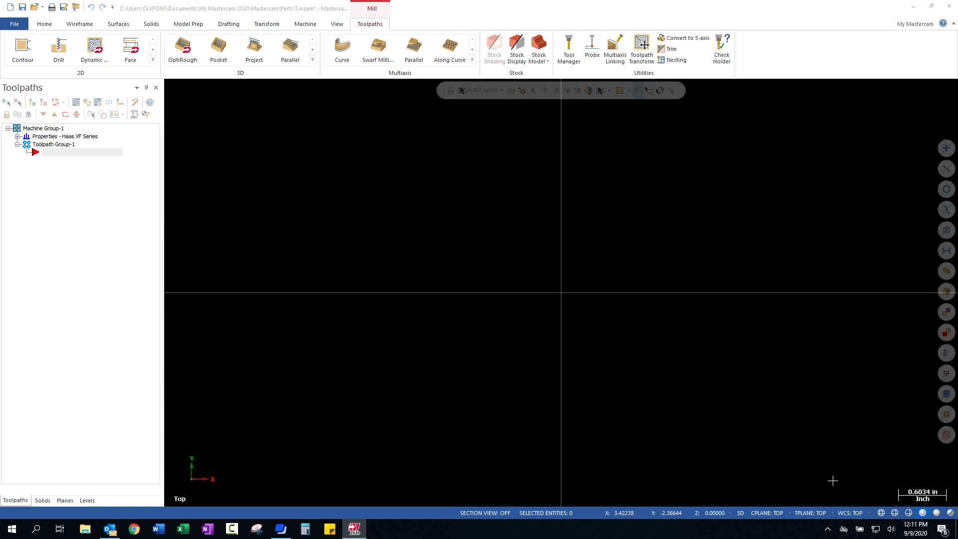
# Step: Draw a rectangular shape centred on the origin, about 5.2 in wide and 2.46 in high
pyautogui.click(79, 24)
pyautogui.click(299, 60)
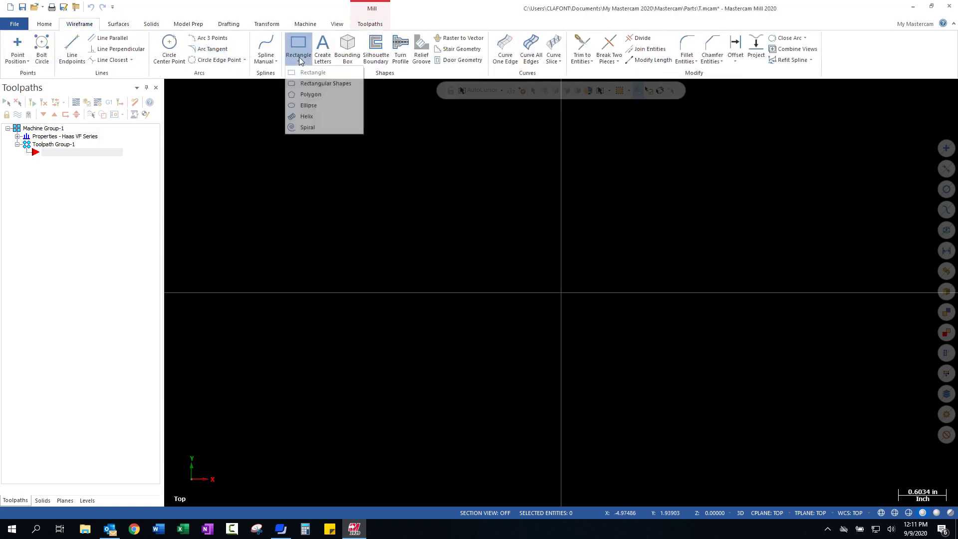
pyautogui.click(311, 85)
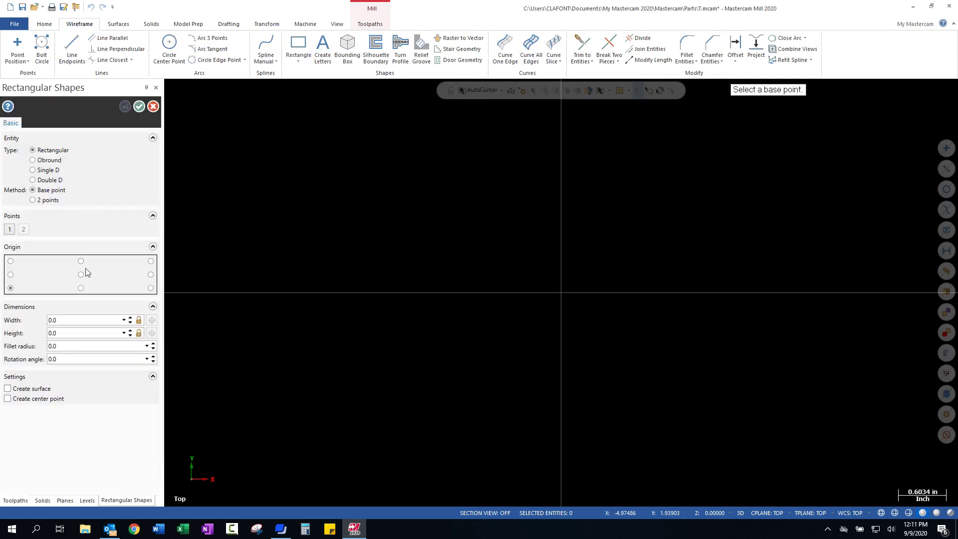
pyautogui.click(81, 275)
pyautogui.click(561, 293)
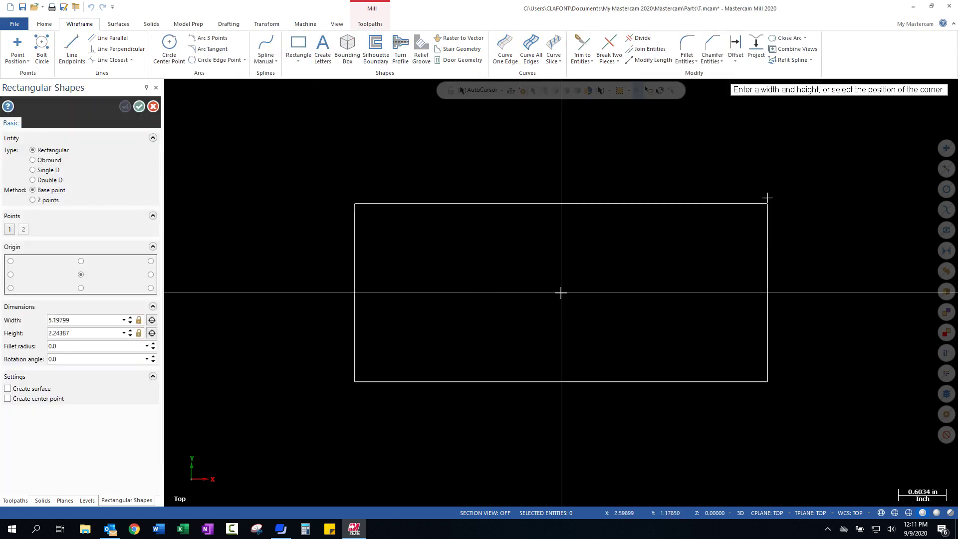
pyautogui.click(767, 195)
# Step: Set the rectangle's width to 5 and height to 2.5 and accept the shape
pyautogui.click(82, 318)
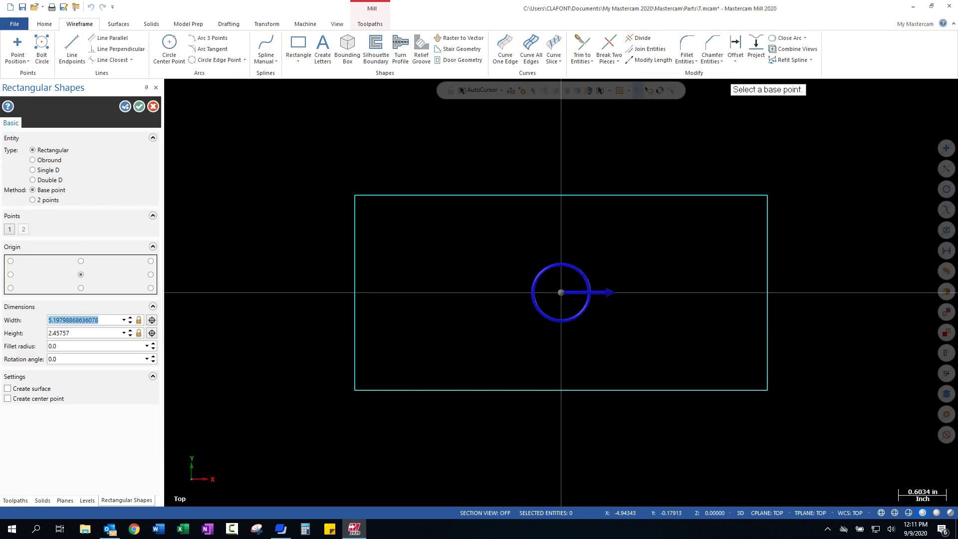
pyautogui.write('5')
pyautogui.press('Tab')
pyautogui.write('2.5')
pyautogui.press('Return')
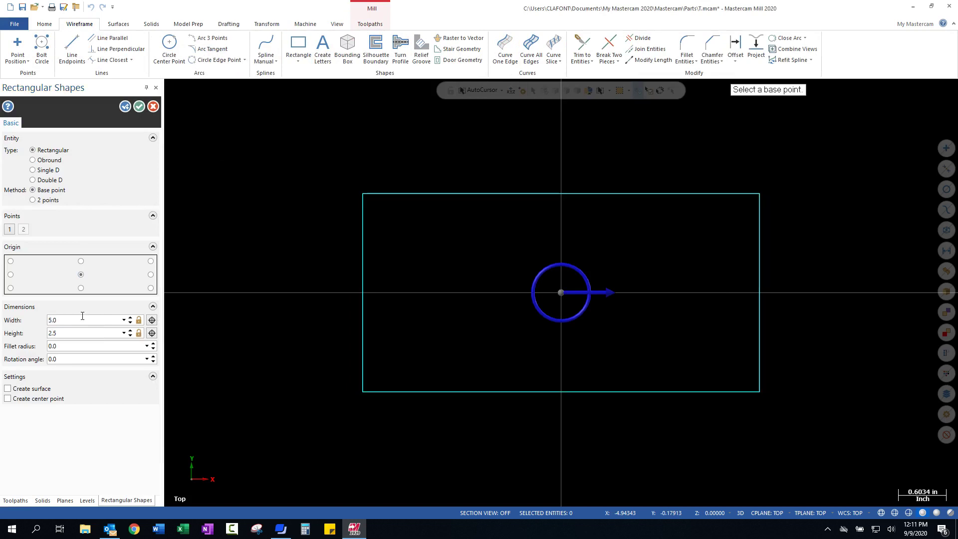
pyautogui.click(139, 106)
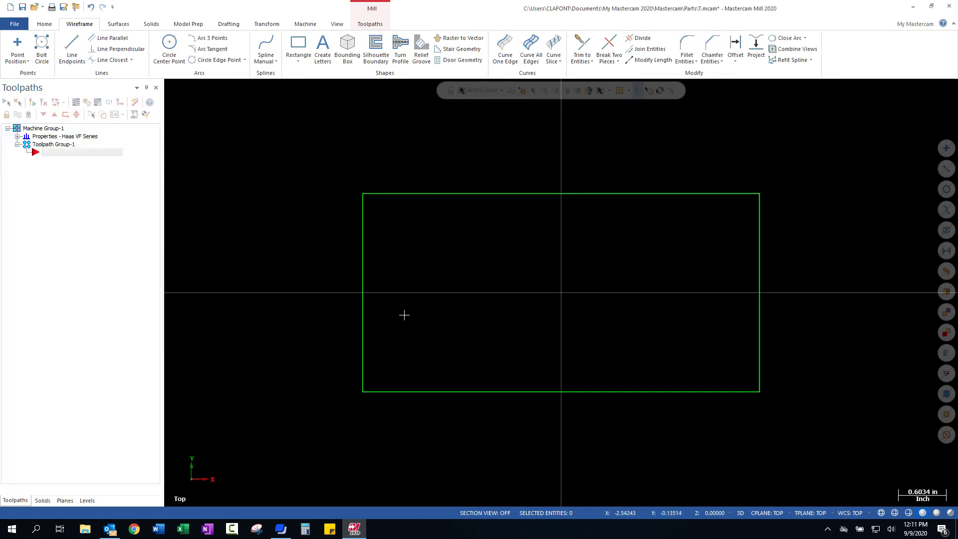
# Step: Fillet all corners of the rectangle as a chain with a 0.25 radius
pyautogui.click(697, 62)
pyautogui.click(693, 83)
pyautogui.click(414, 193)
pyautogui.click(222, 456)
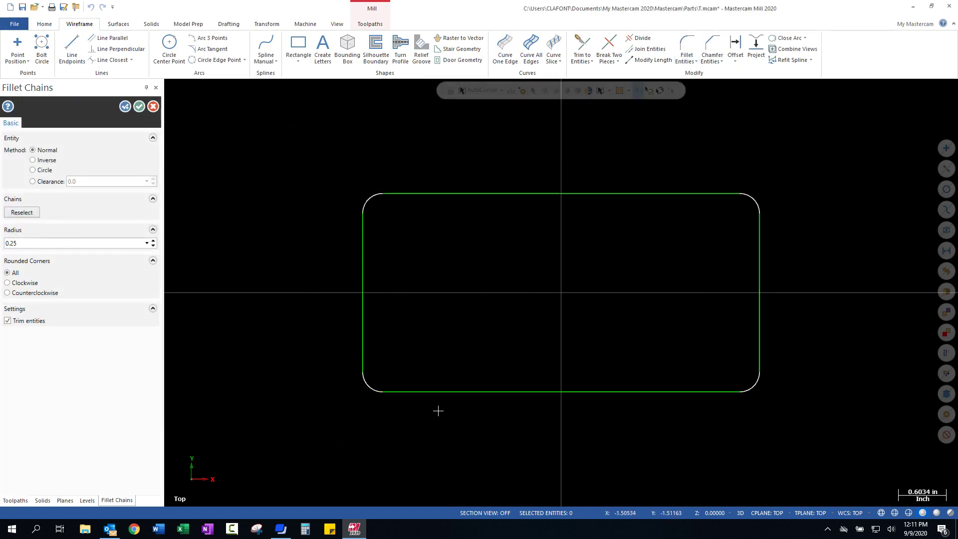
pyautogui.click(139, 106)
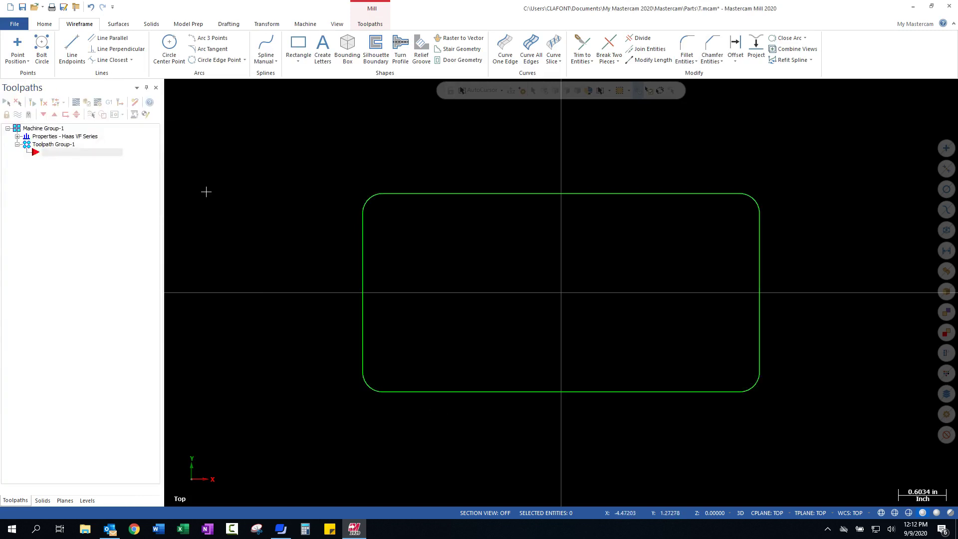
# Step: Create a circle centred on the origin with a diameter of 1.75
pyautogui.click(169, 45)
pyautogui.click(562, 293)
pyautogui.click(632, 289)
pyautogui.doubleClick(83, 233)
pyautogui.write('1.75')
pyautogui.press('Return')
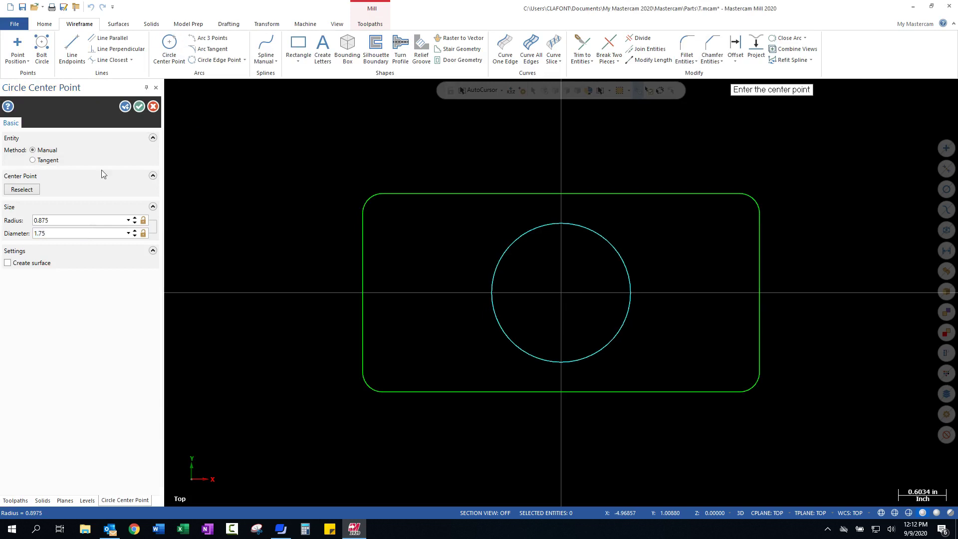
pyautogui.click(139, 106)
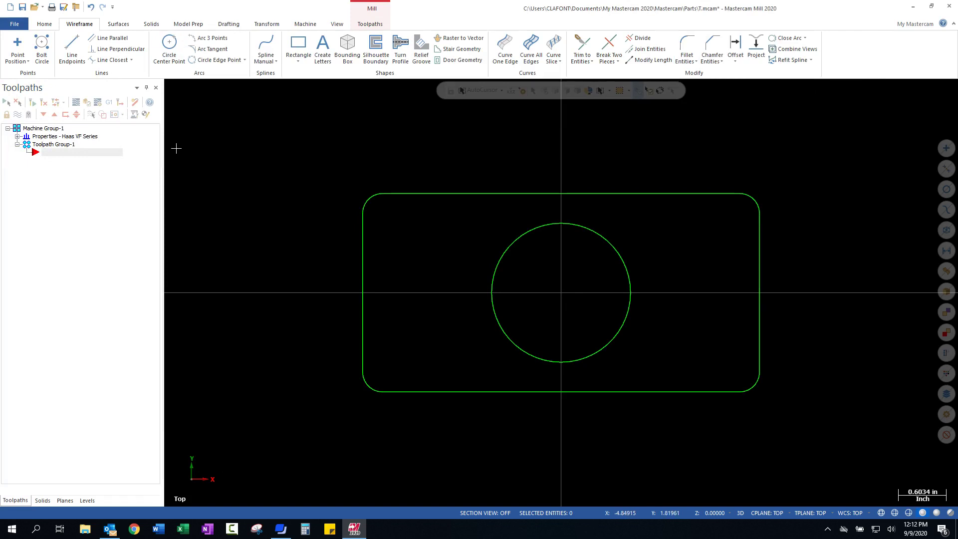
# Step: Start a Face toolpath using the outer filleted rectangle as its chain
pyautogui.rightClick(53, 153)
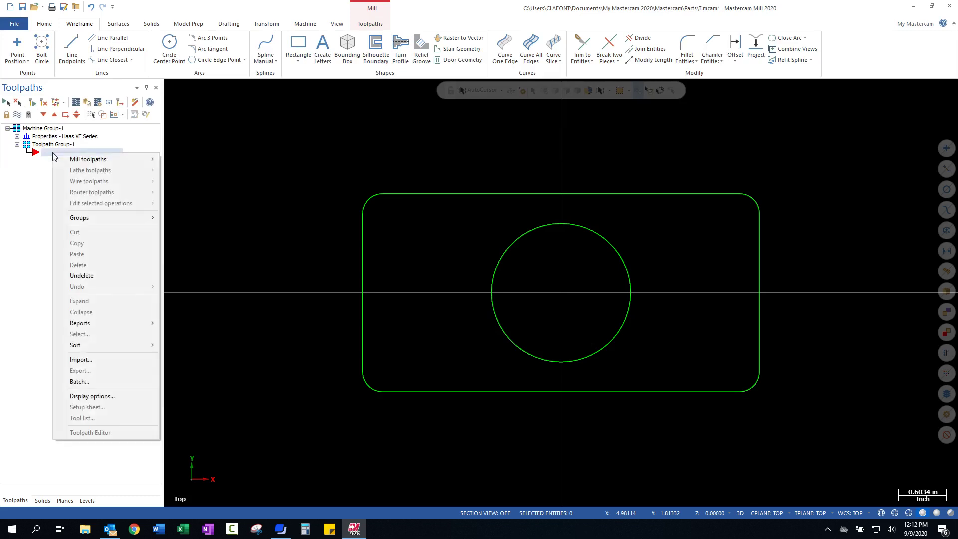
pyautogui.moveTo(70, 158)
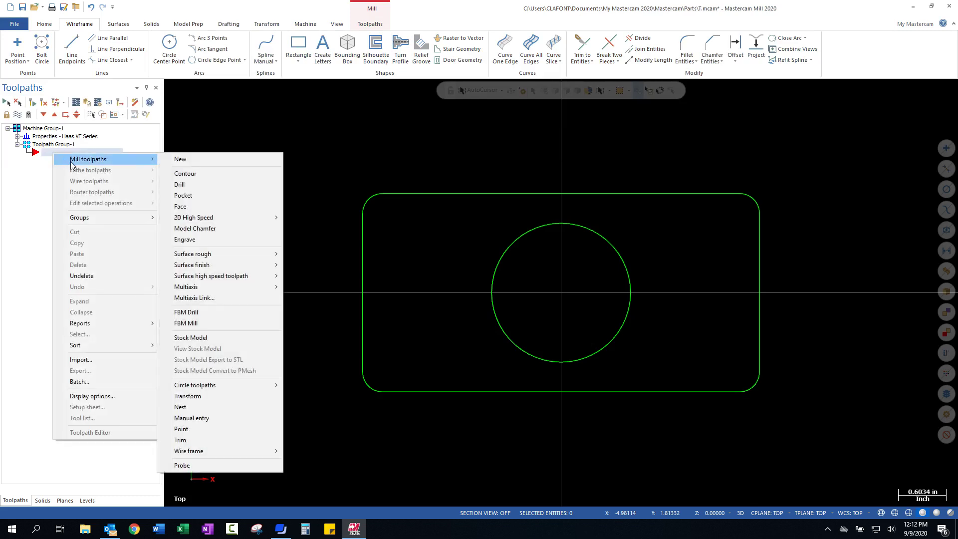
pyautogui.click(209, 210)
pyautogui.click(405, 193)
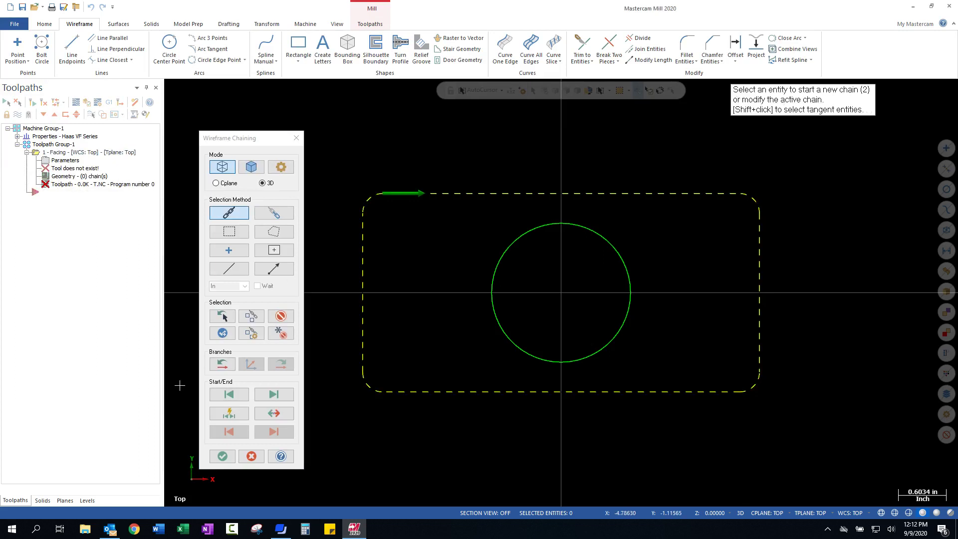
pyautogui.click(222, 457)
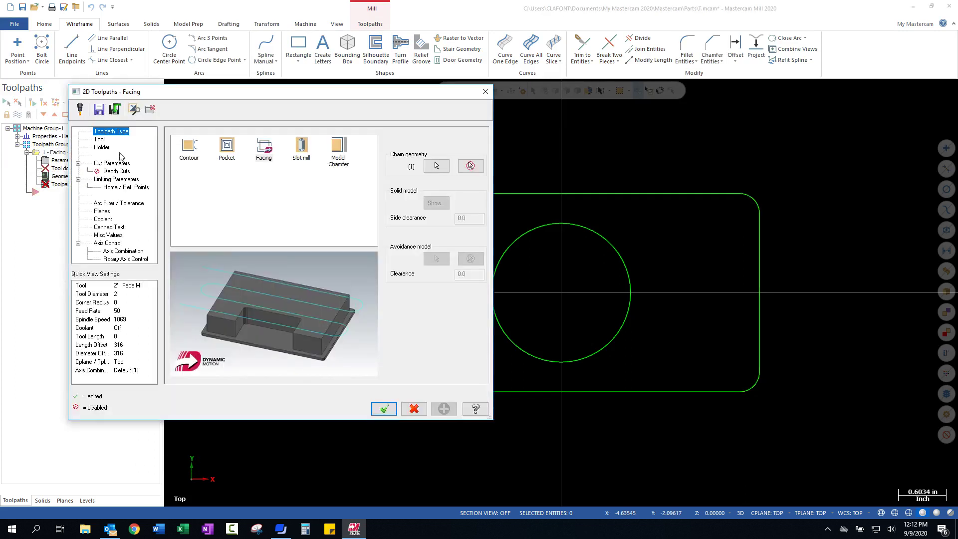
# Step: Assign the 1/2 flat endmill, tool 290, from the tool library and generate the facing toolpath
pyautogui.click(100, 141)
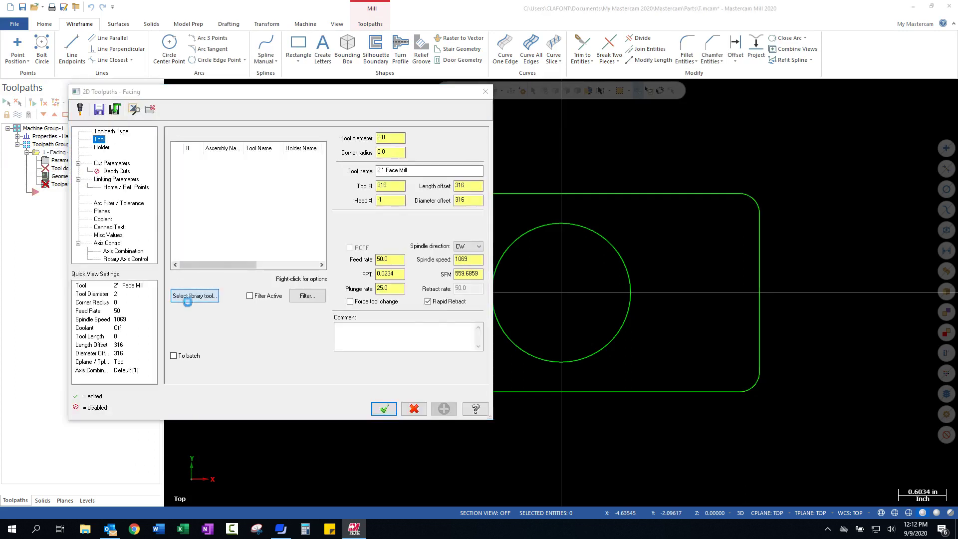
pyautogui.click(193, 296)
pyautogui.click(223, 267)
pyautogui.click(432, 384)
pyautogui.click(384, 409)
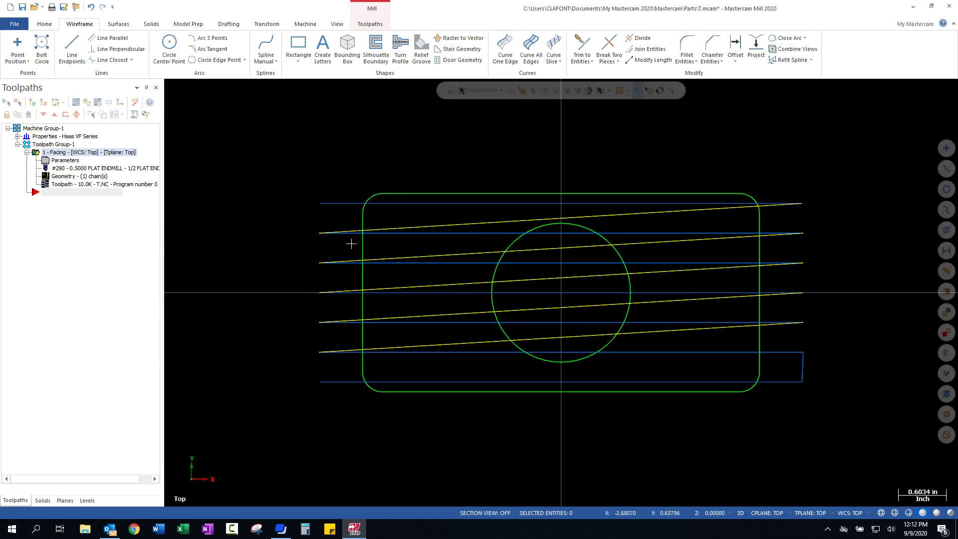
# Step: Change the facing operation's cutting style to Zigzag and accept the parameters
pyautogui.moveTo(486, 366)
pyautogui.mouseDown(button='middle')
pyautogui.moveTo(485, 300)
pyautogui.moveTo(471, 315)
pyautogui.moveTo(449, 270)
pyautogui.mouseUp(button='middle')
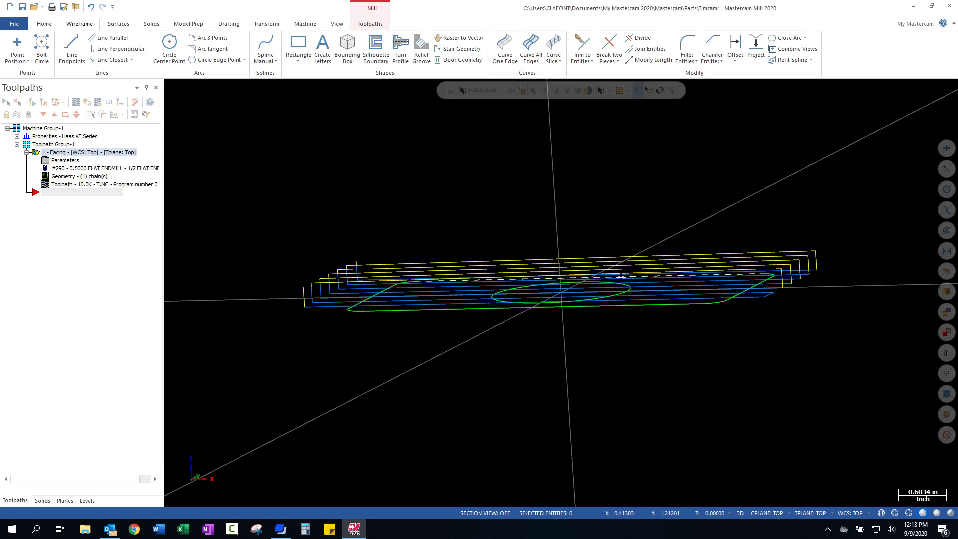
pyautogui.rightClick(603, 218)
pyautogui.click(628, 270)
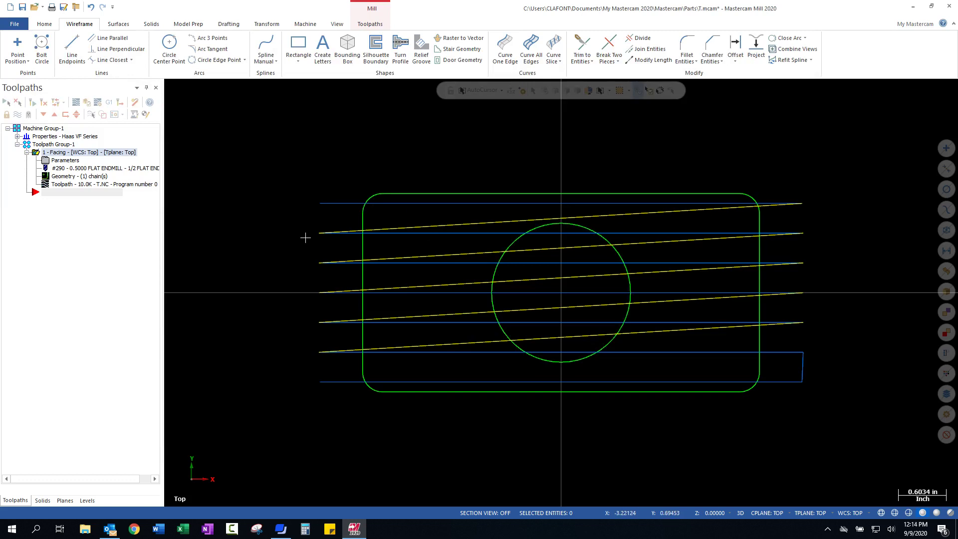
pyautogui.click(62, 162)
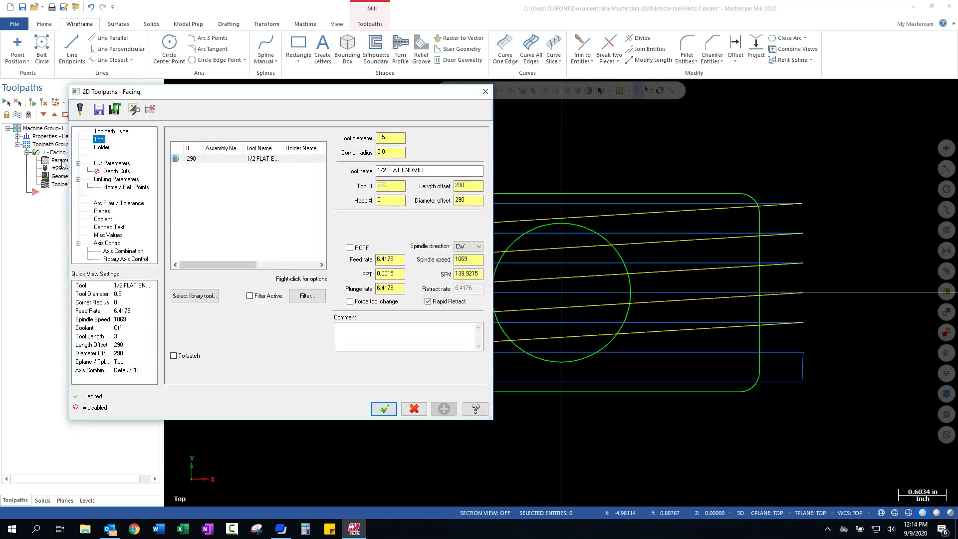
pyautogui.click(113, 165)
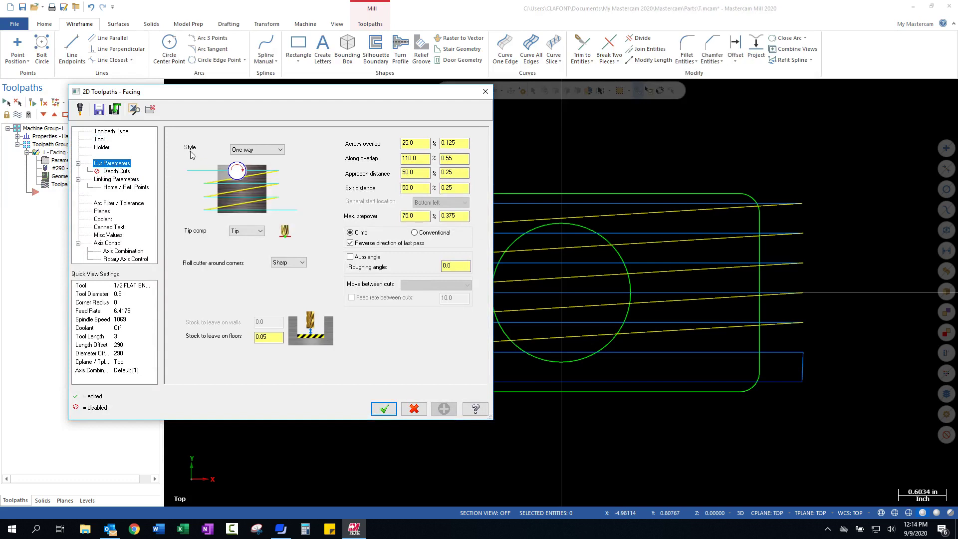
pyautogui.click(250, 152)
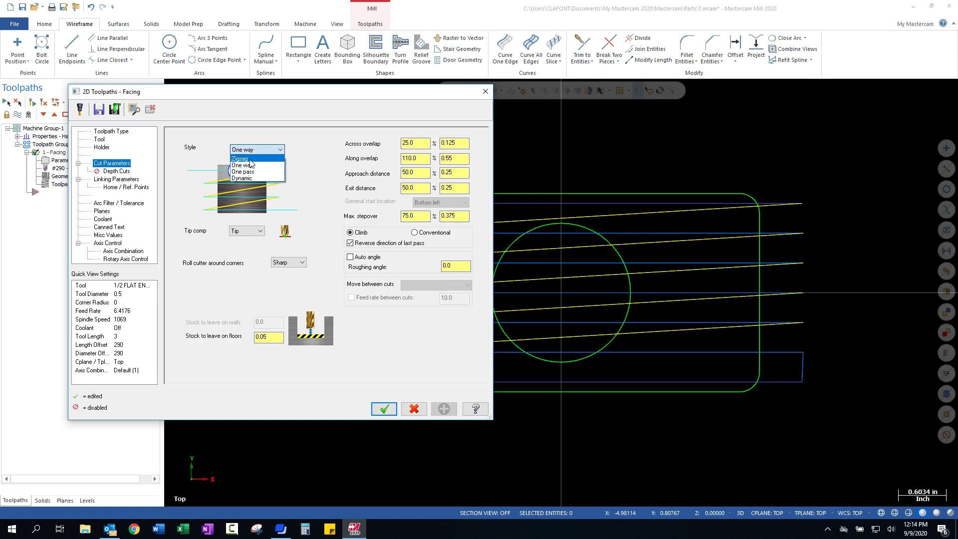
pyautogui.click(252, 163)
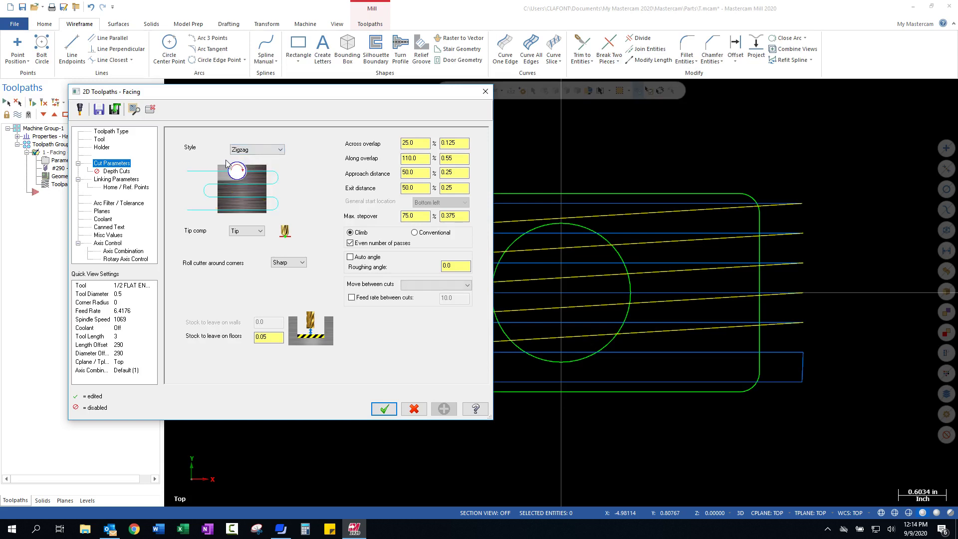
pyautogui.click(384, 410)
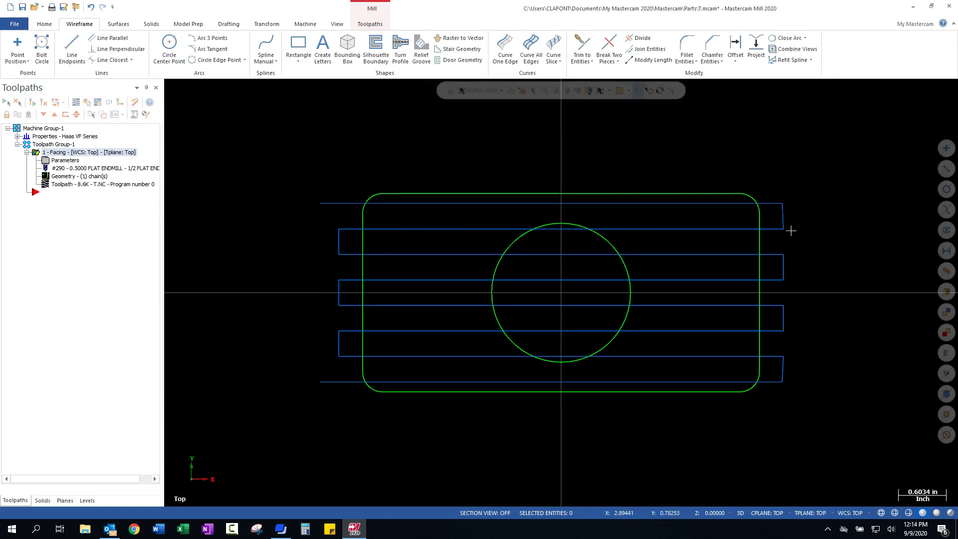
# Step: Set the facing operation's move between cuts to High speed loops and regenerate the toolpath
pyautogui.click(64, 163)
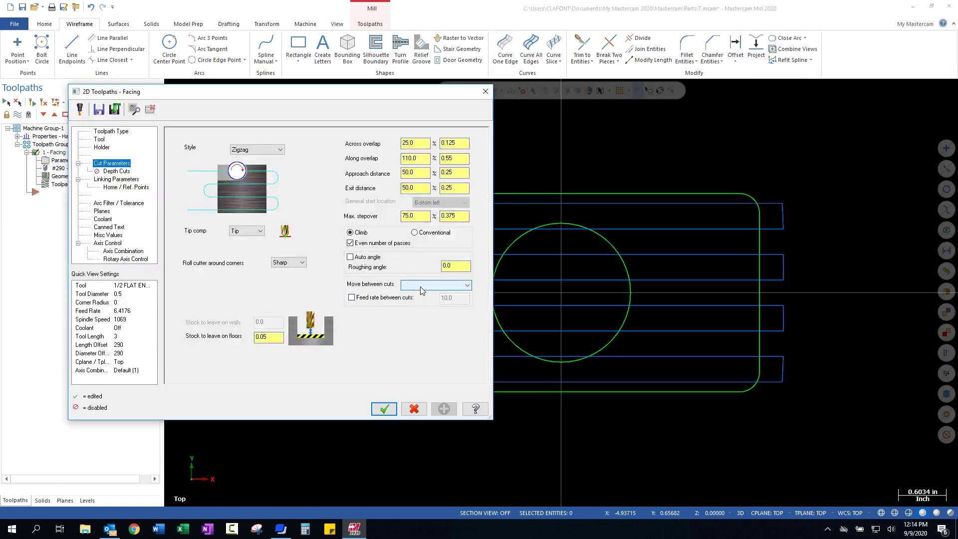
pyautogui.click(422, 285)
pyautogui.click(423, 294)
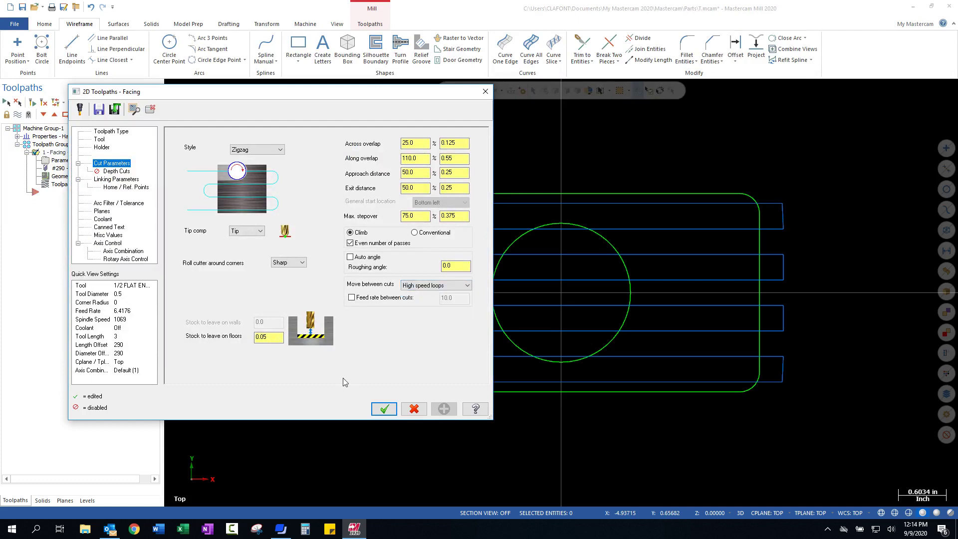
pyautogui.click(384, 408)
pyautogui.click(44, 102)
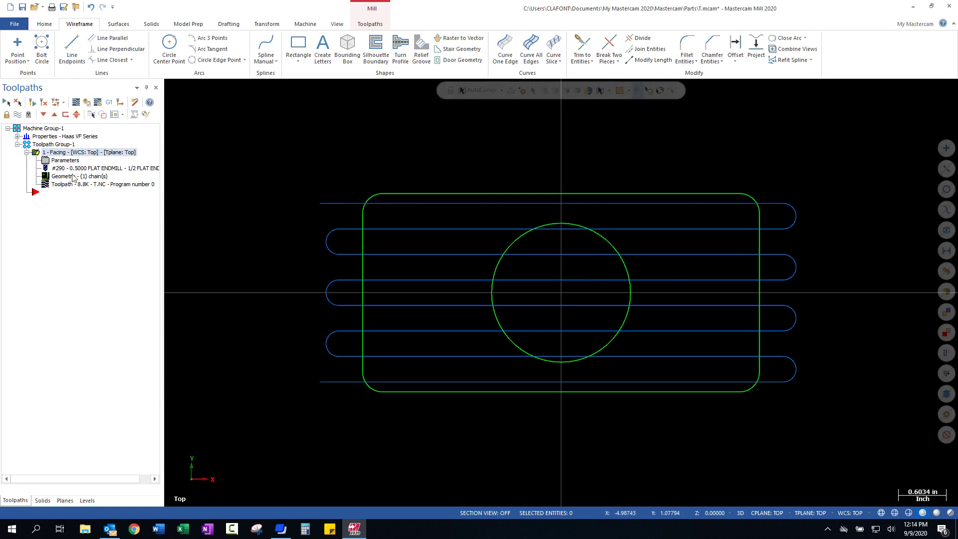
# Step: Save the first facing operation's current parameters to the defaults library and close its settings
pyautogui.click(60, 161)
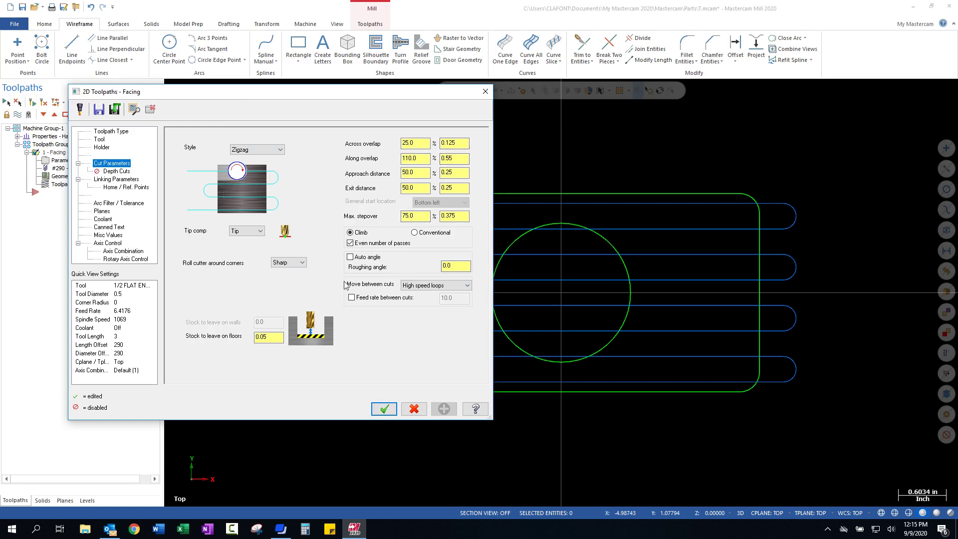
pyautogui.click(99, 113)
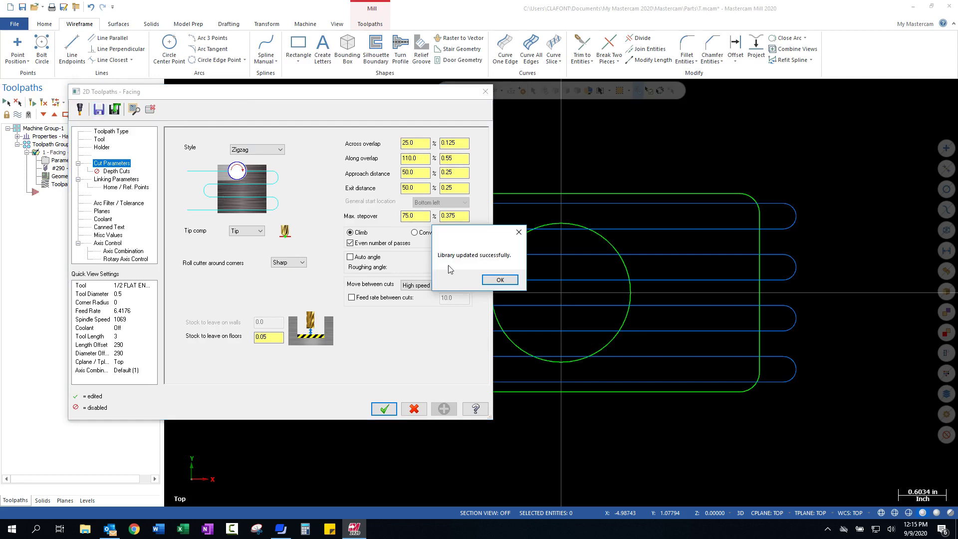
pyautogui.click(501, 281)
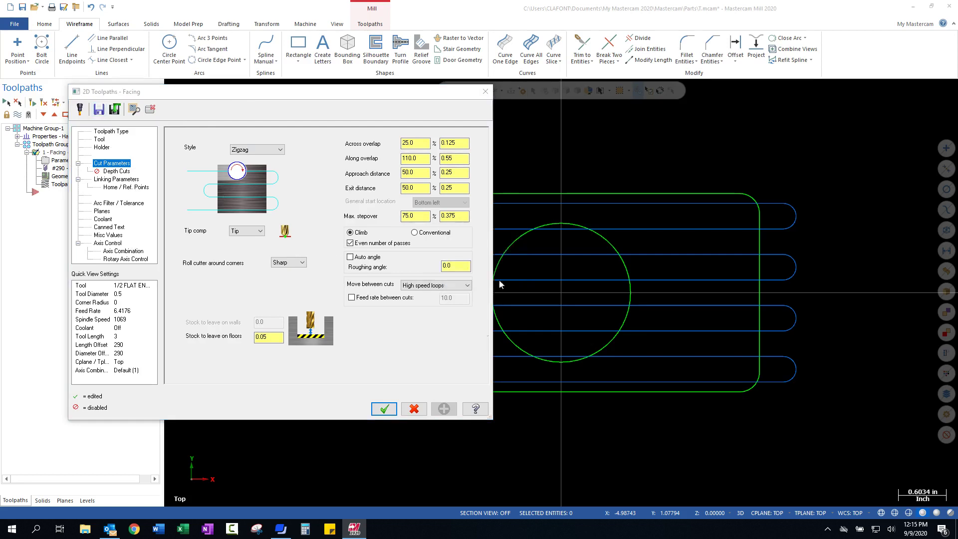
pyautogui.click(384, 409)
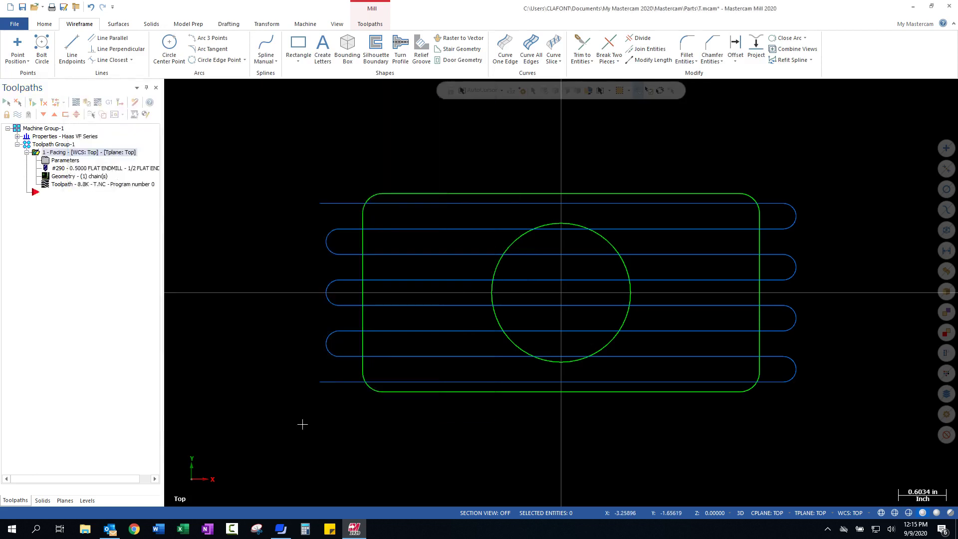
# Step: Add a second Face toolpath after the first, chained to the outer filleted rectangle
pyautogui.rightClick(49, 194)
pyautogui.moveTo(80, 198)
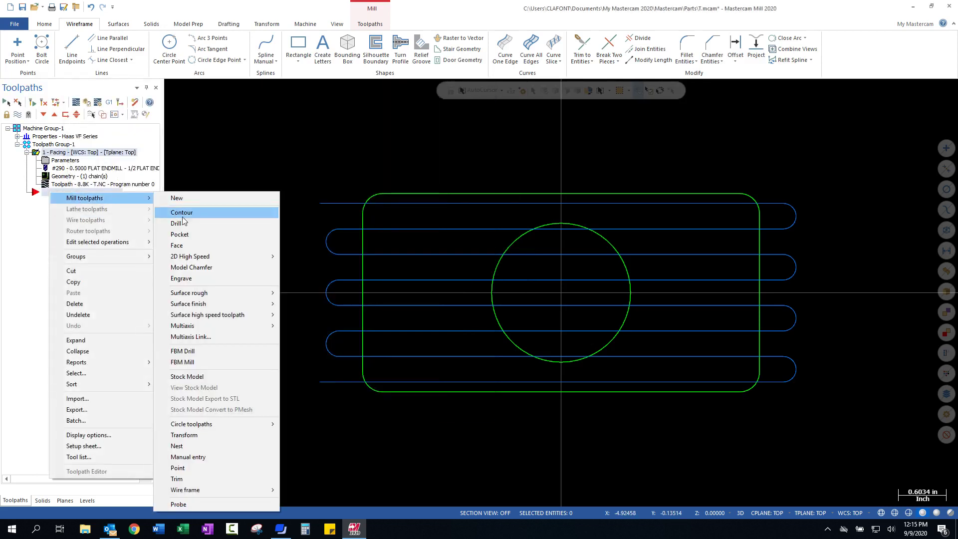
pyautogui.click(195, 245)
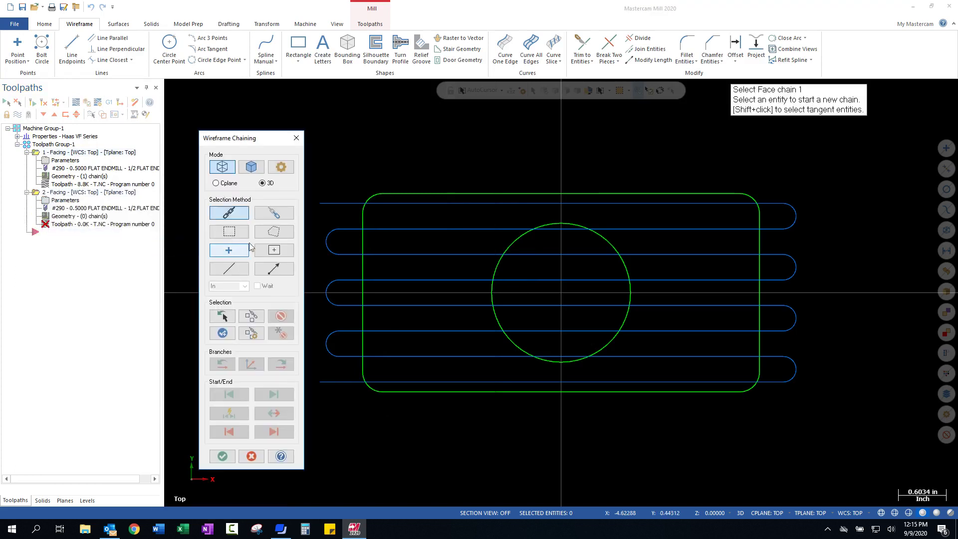
pyautogui.click(401, 200)
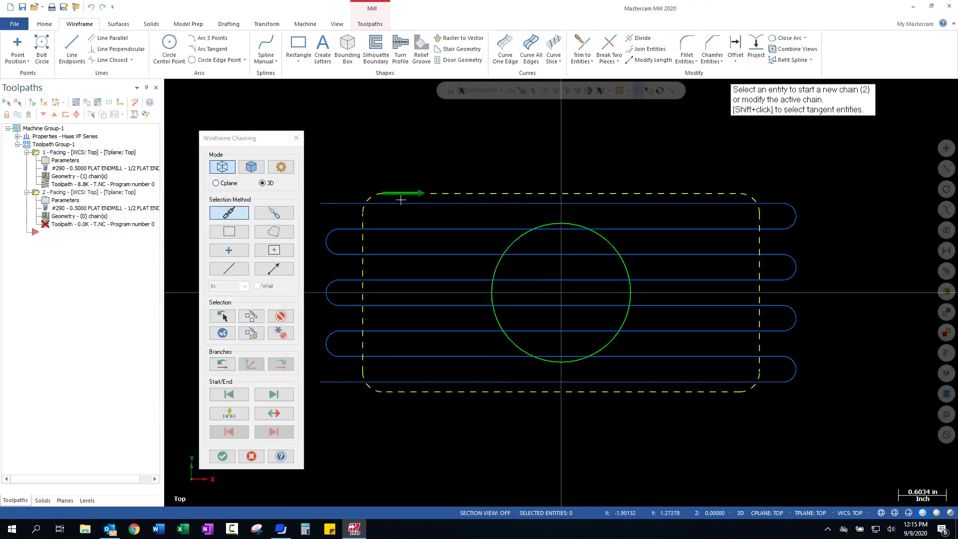
pyautogui.click(215, 457)
# Step: Set the second facing operation's stock to leave on floors to 0, save its parameters to the defaults library, and generate it
pyautogui.click(107, 163)
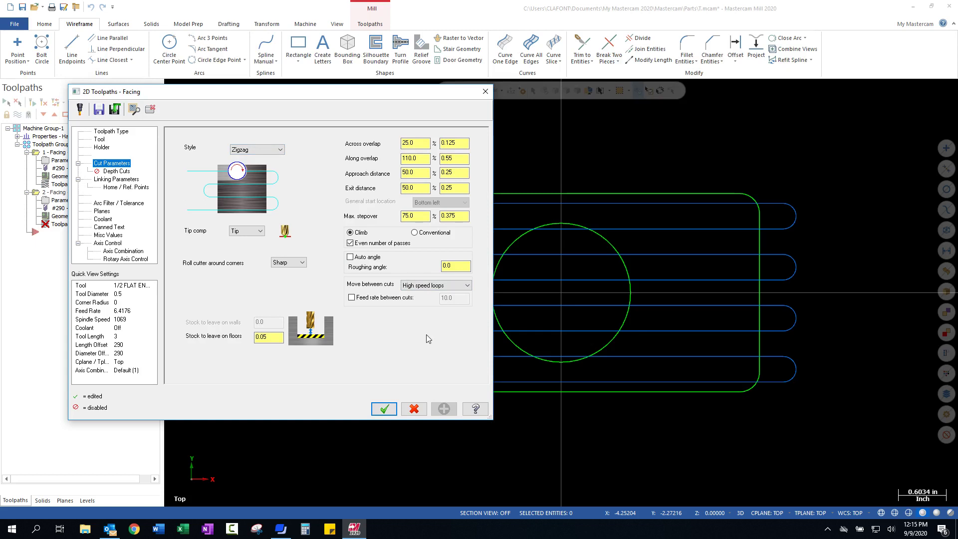
pyautogui.click(265, 337)
pyautogui.write('0')
pyautogui.click(99, 109)
pyautogui.click(500, 280)
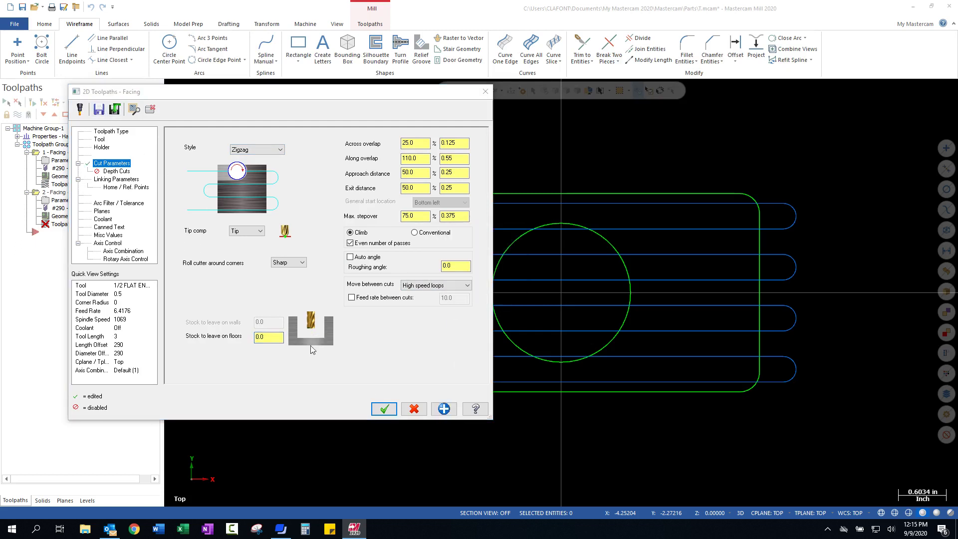
pyautogui.click(384, 409)
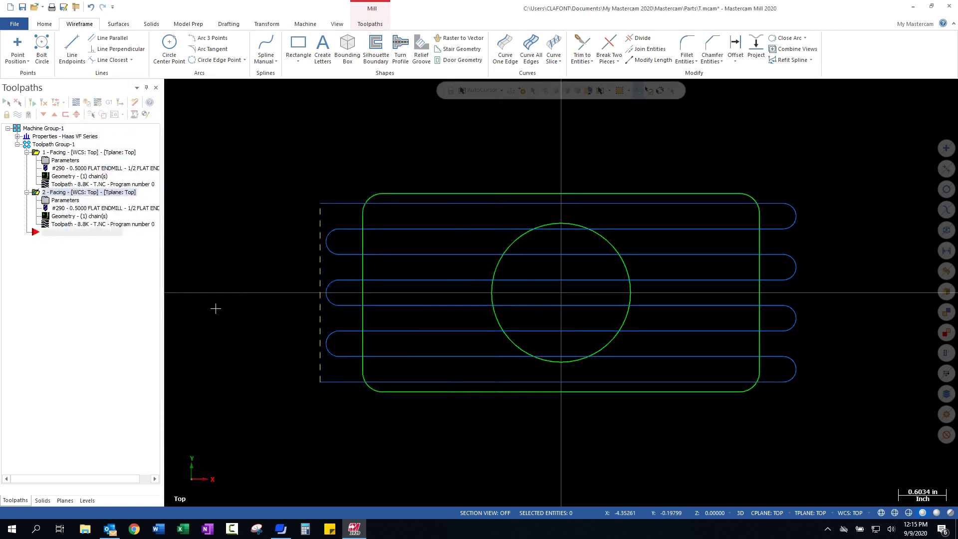